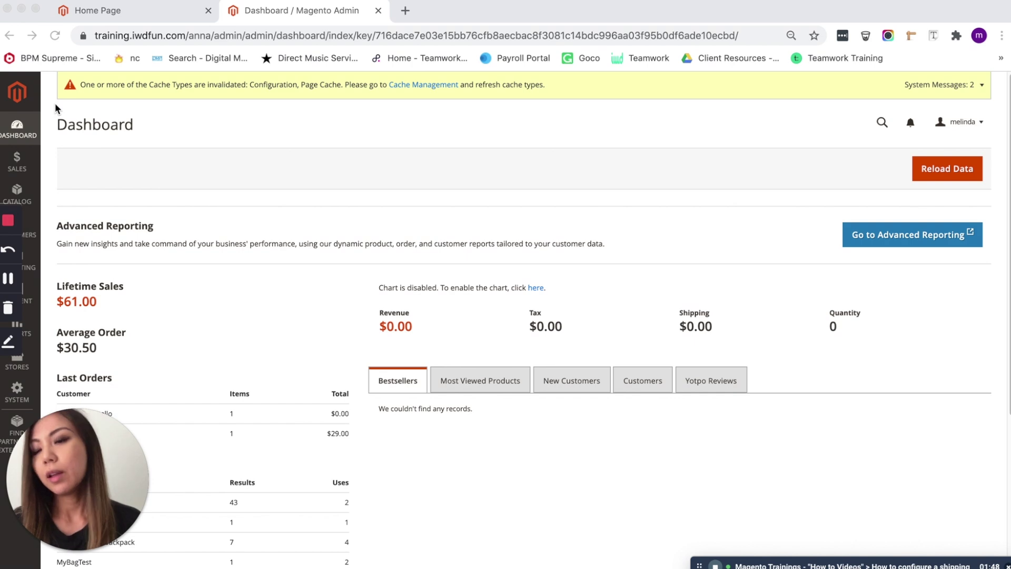
# Step: Go to Stores > Configuration, expand Sales and open Shipping Methods
pyautogui.click(18, 365)
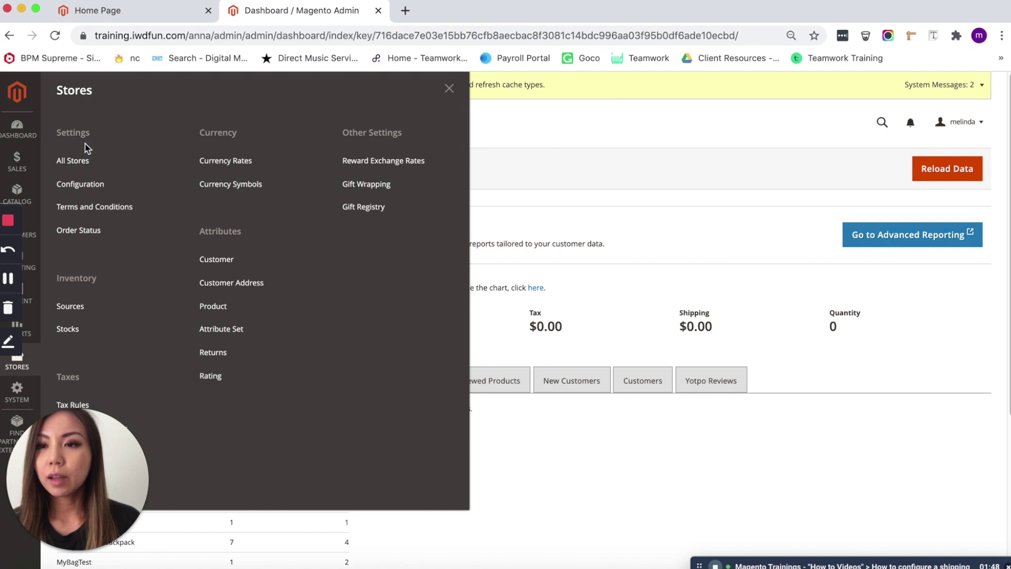
pyautogui.click(89, 183)
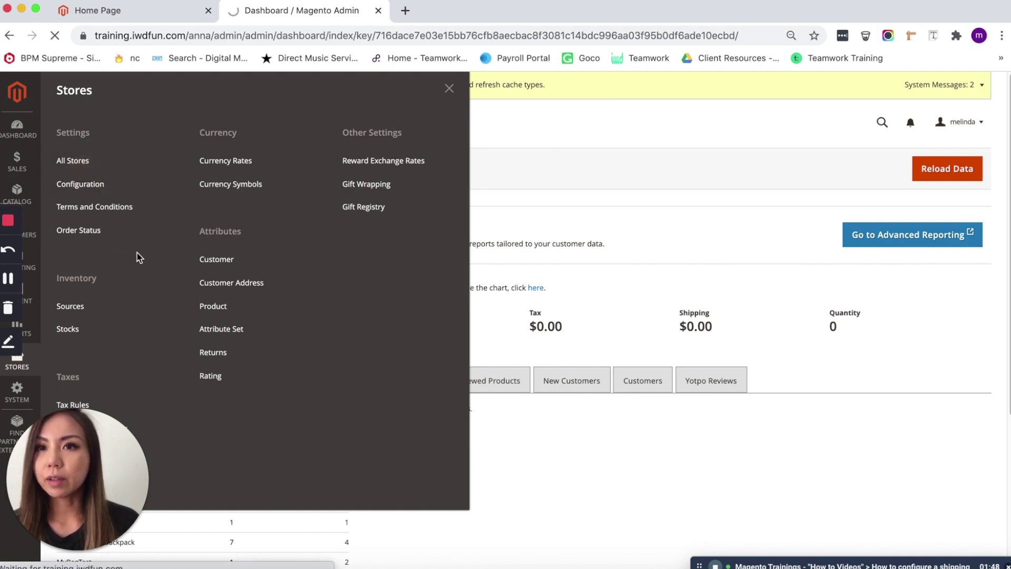
pyautogui.click(98, 192)
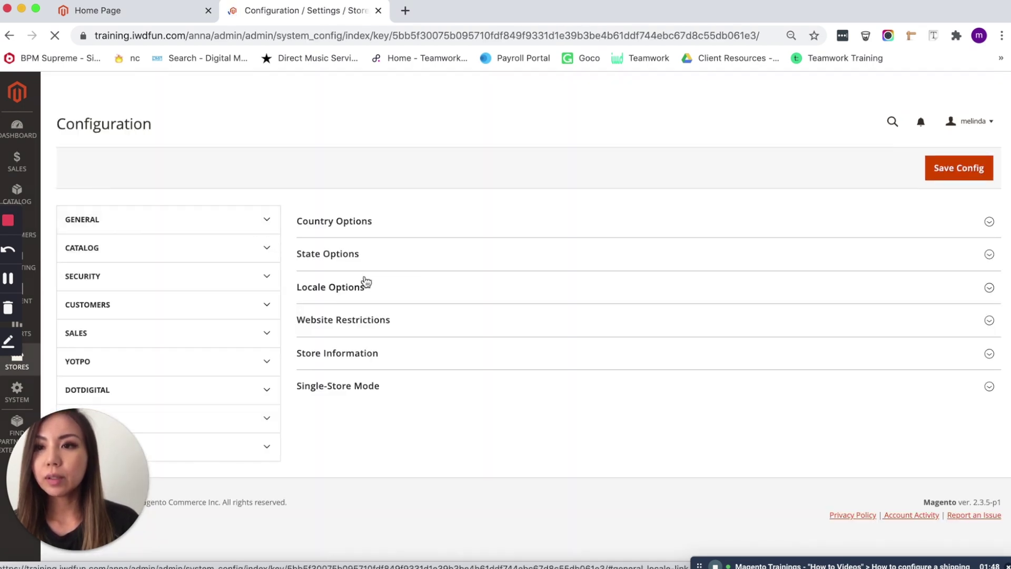
pyautogui.click(267, 225)
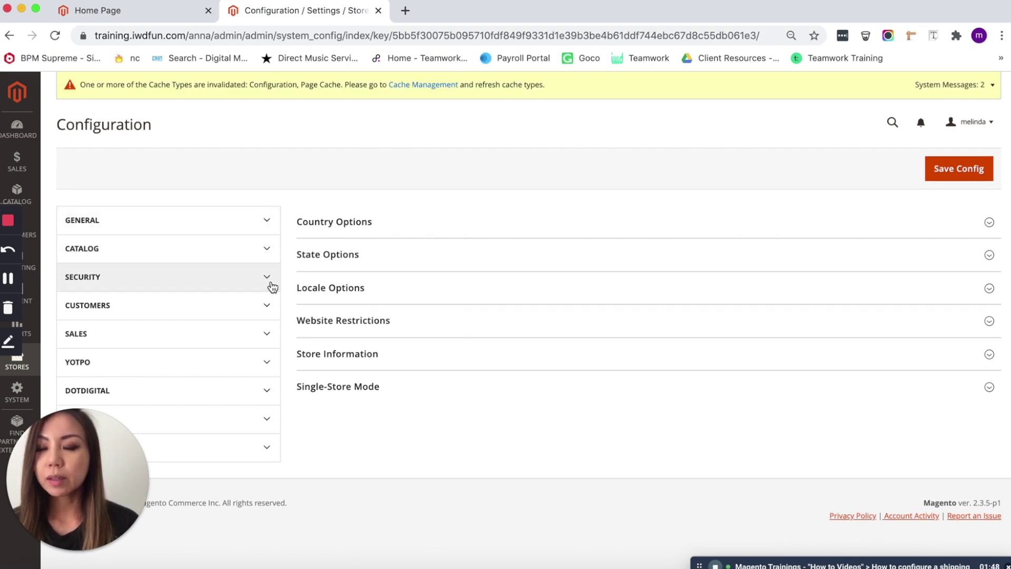
pyautogui.click(270, 335)
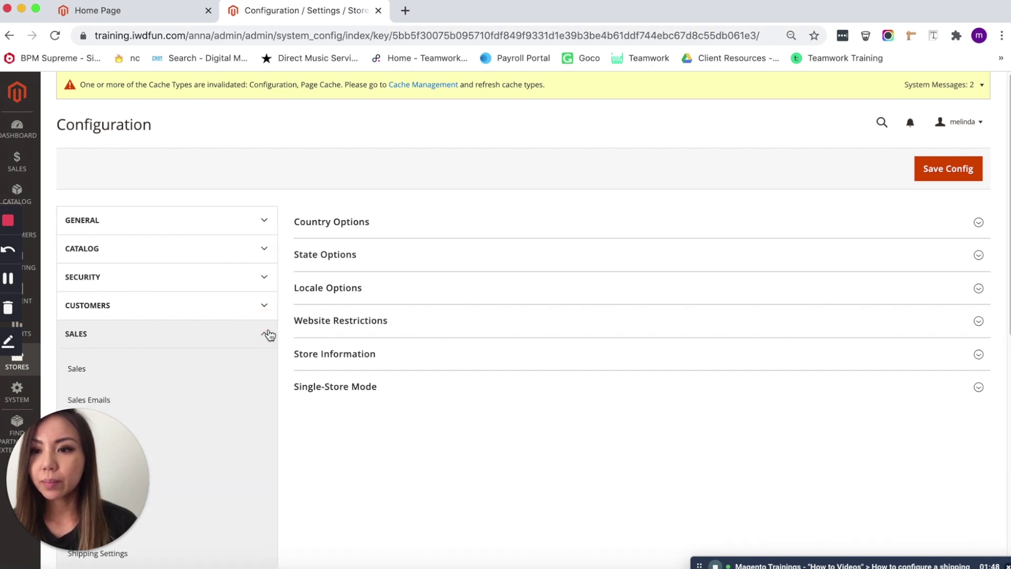
pyautogui.moveTo(1003, 269); pyautogui.dragTo(1003, 442)
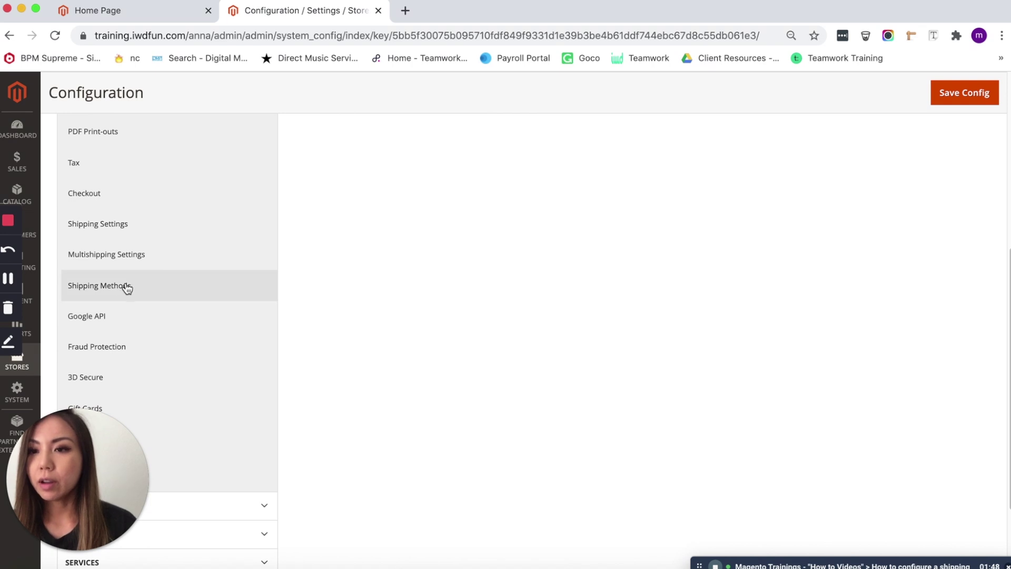
pyautogui.click(121, 286)
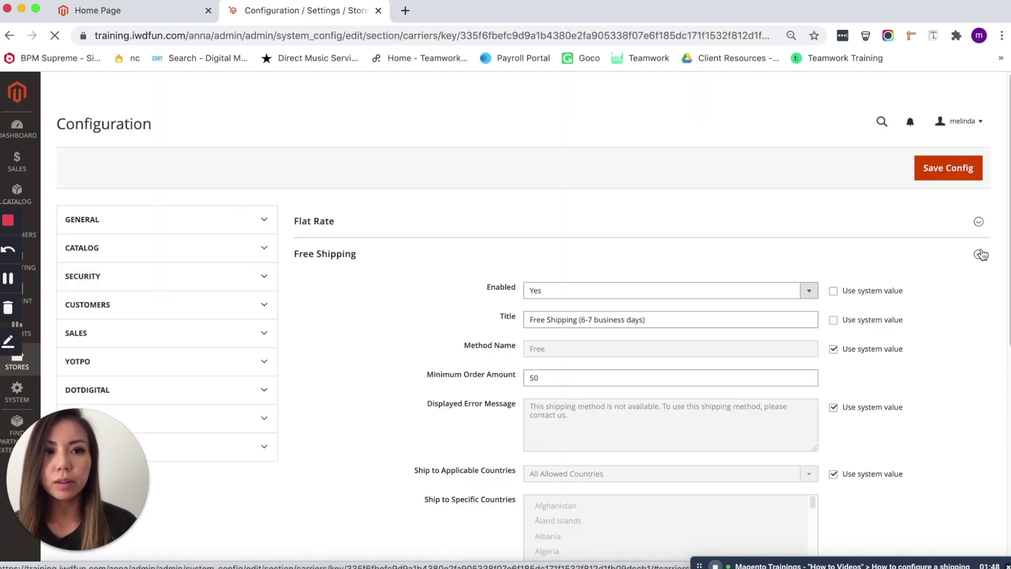
# Step: Collapse and re-expand the Free Shipping section, then toggle its Enabled system-value checkbox
pyautogui.click(979, 255)
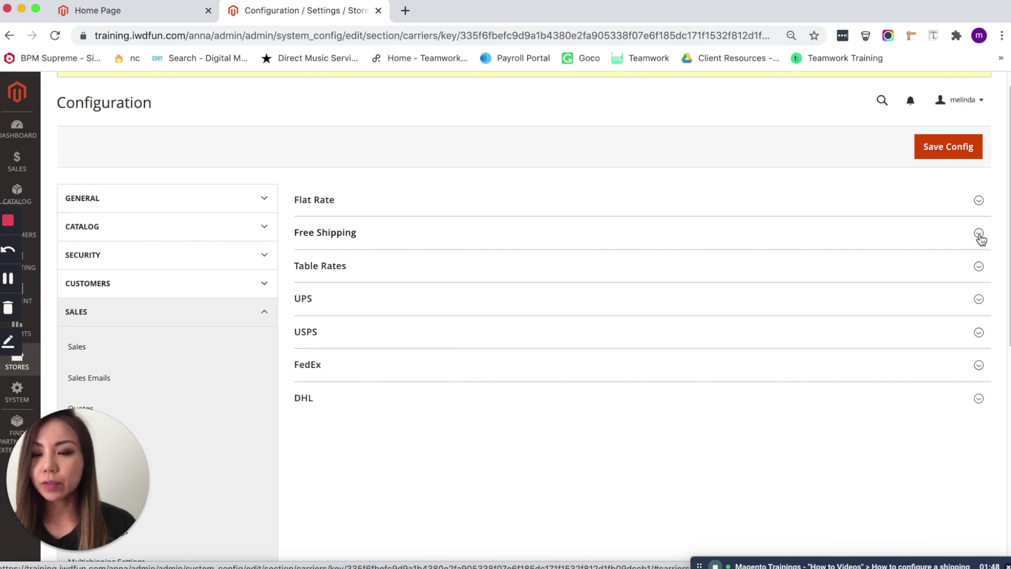
pyautogui.click(980, 236)
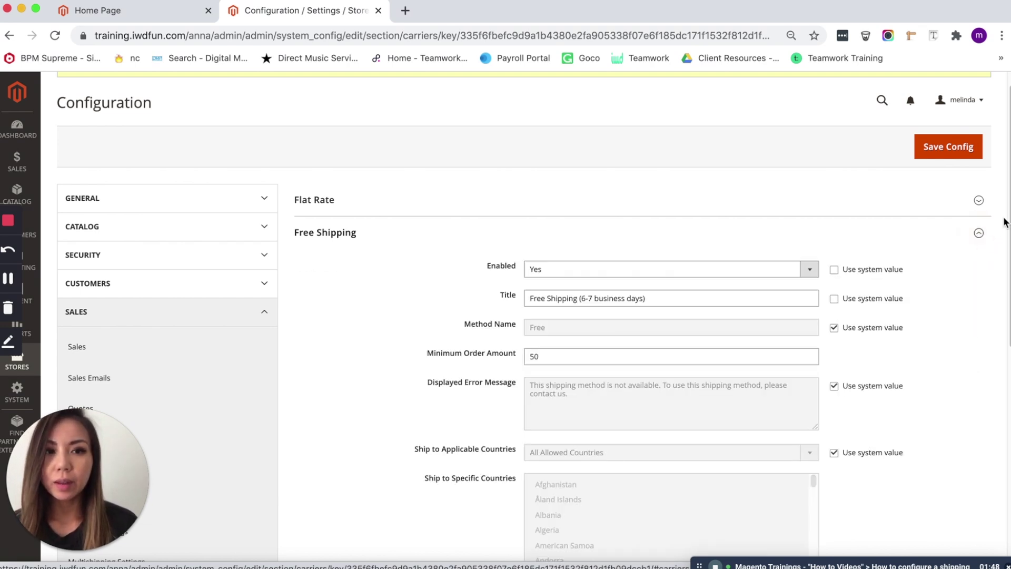
pyautogui.scroll(-1, 1004, 206)
pyautogui.scroll(-1, 1005, 221)
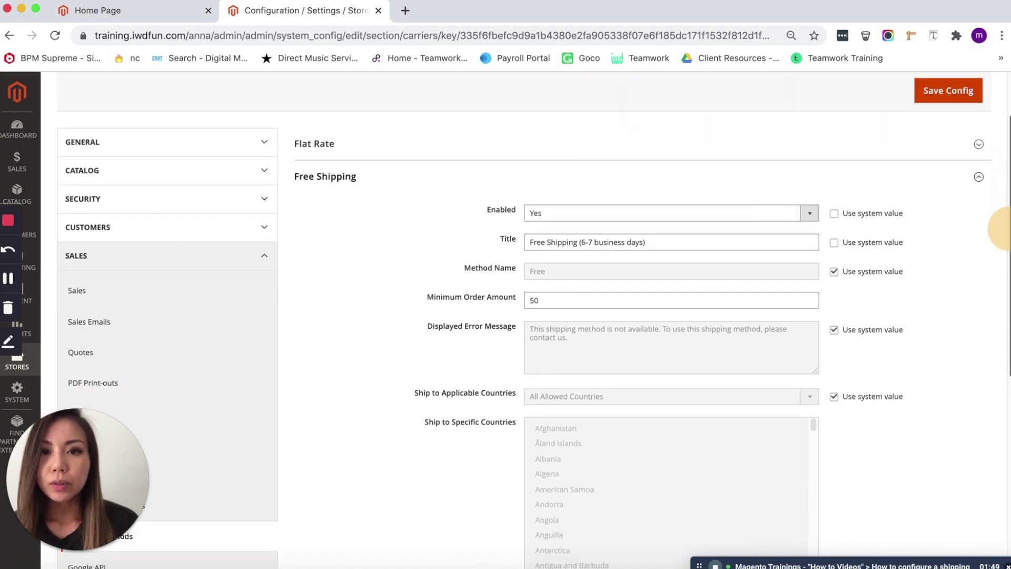
pyautogui.scroll(-1, 1003, 230)
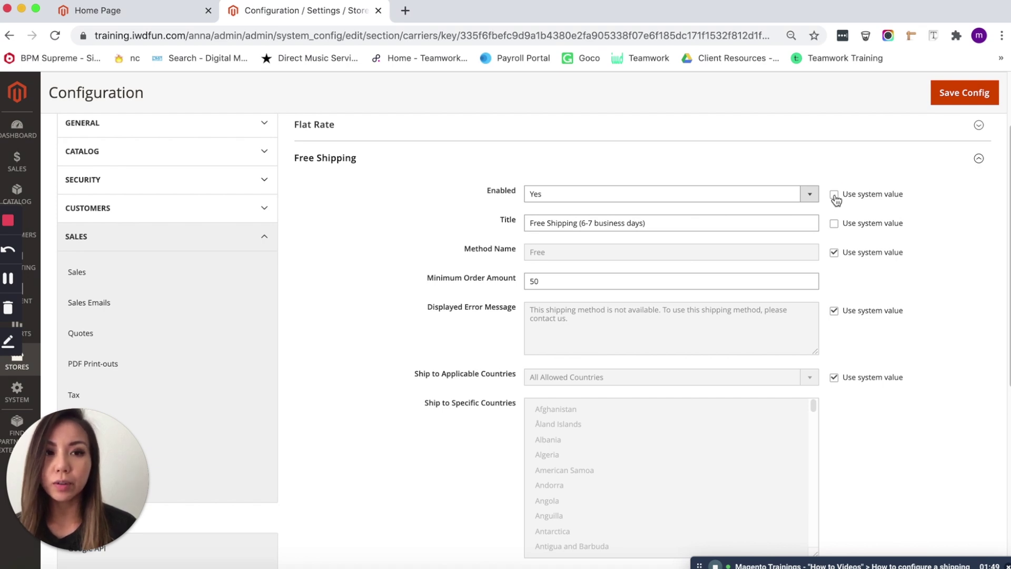
pyautogui.click(835, 196)
# Step: Retitle Free Shipping to 'Free Shipping (5-7 business days)'
pyautogui.click(835, 196)
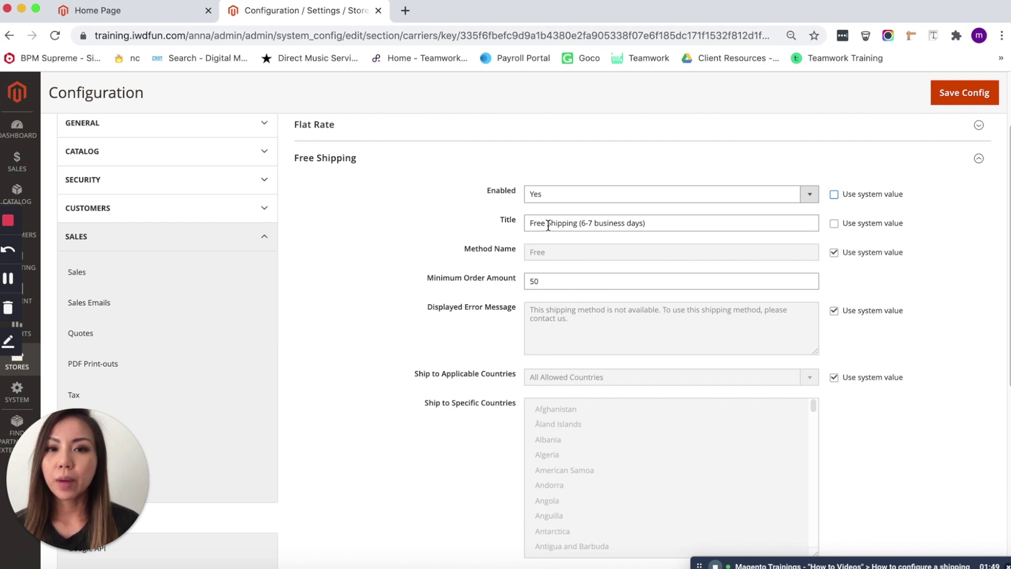
pyautogui.click(593, 224)
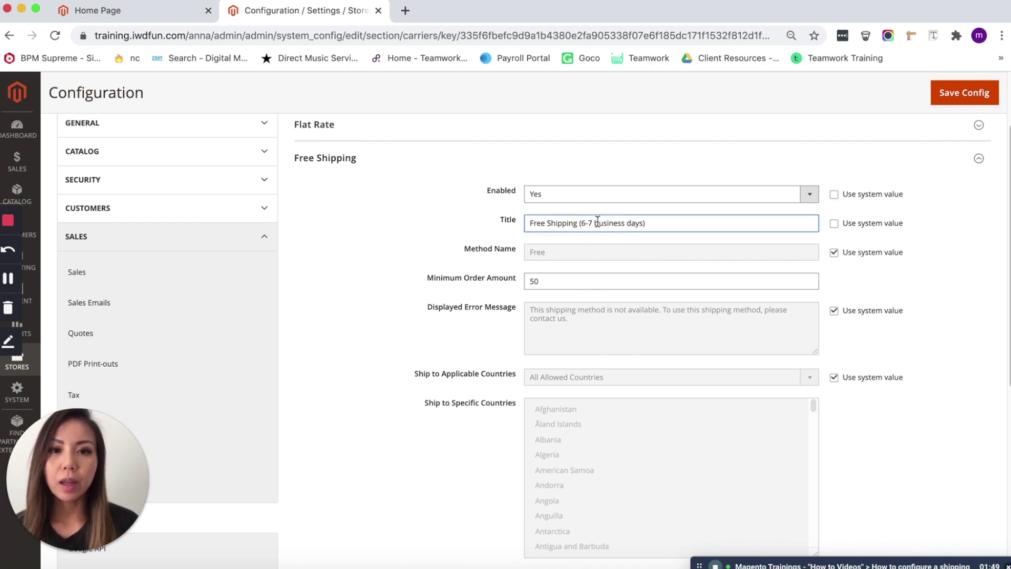
pyautogui.press('BackSpace')
pyautogui.press('BackSpace')
pyautogui.press('BackSpace')
pyautogui.write('5-7')
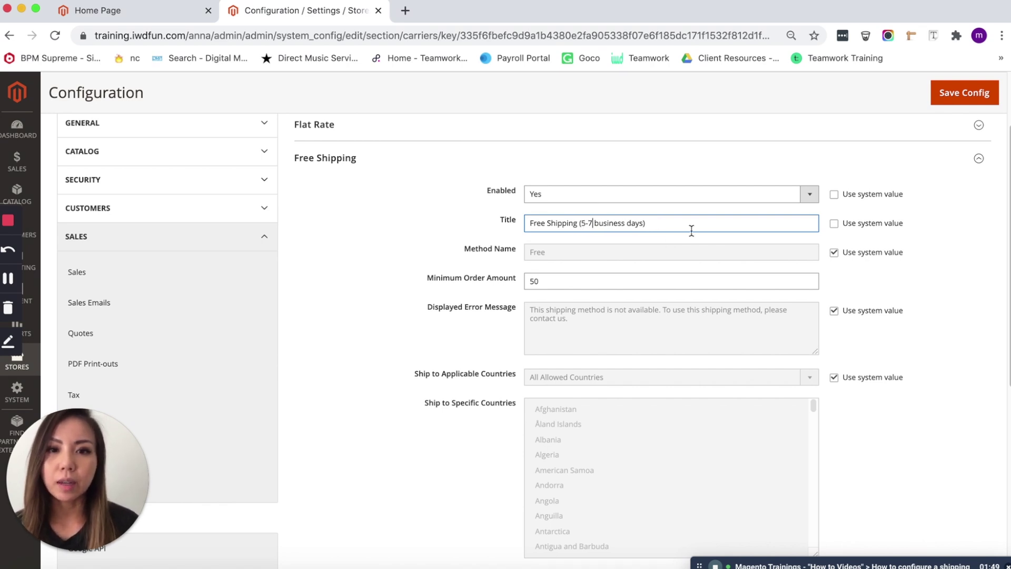
# Step: Change the minimum order amount from 50 to 75 and unlock Ship to Applicable Countries
pyautogui.moveTo(1008, 189); pyautogui.dragTo(1006, 206)
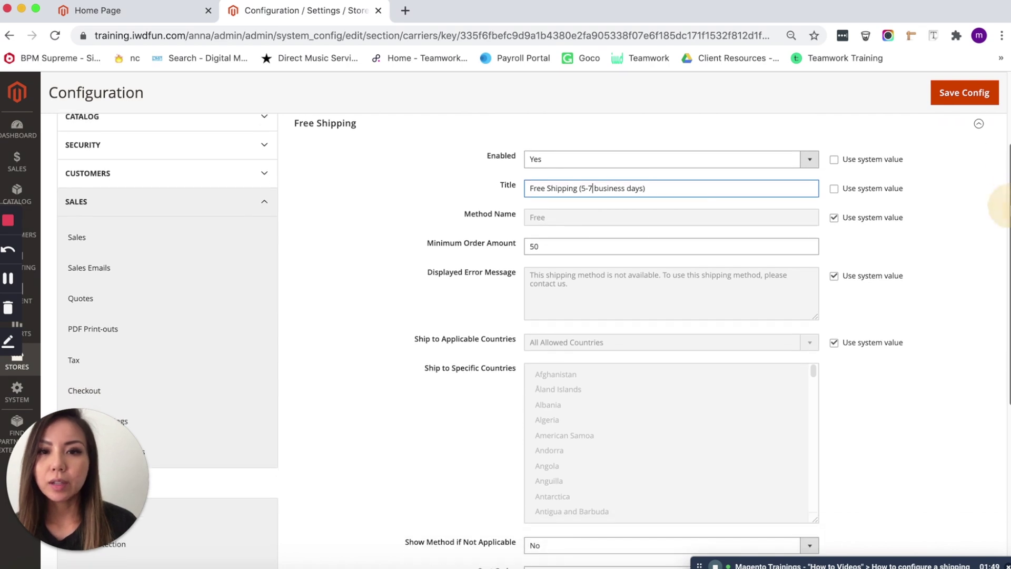
pyautogui.moveTo(611, 245); pyautogui.dragTo(484, 248)
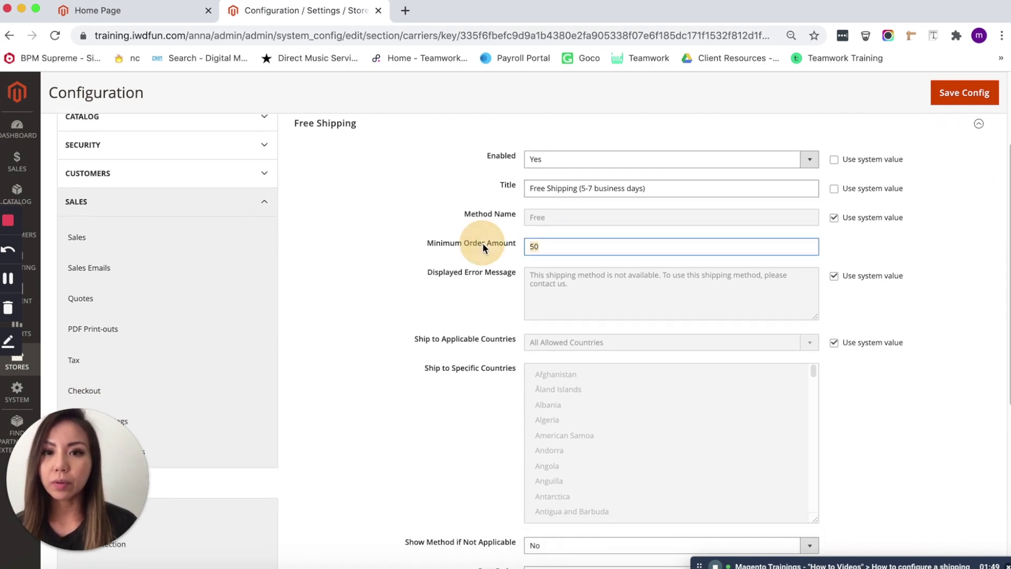
pyautogui.write('75')
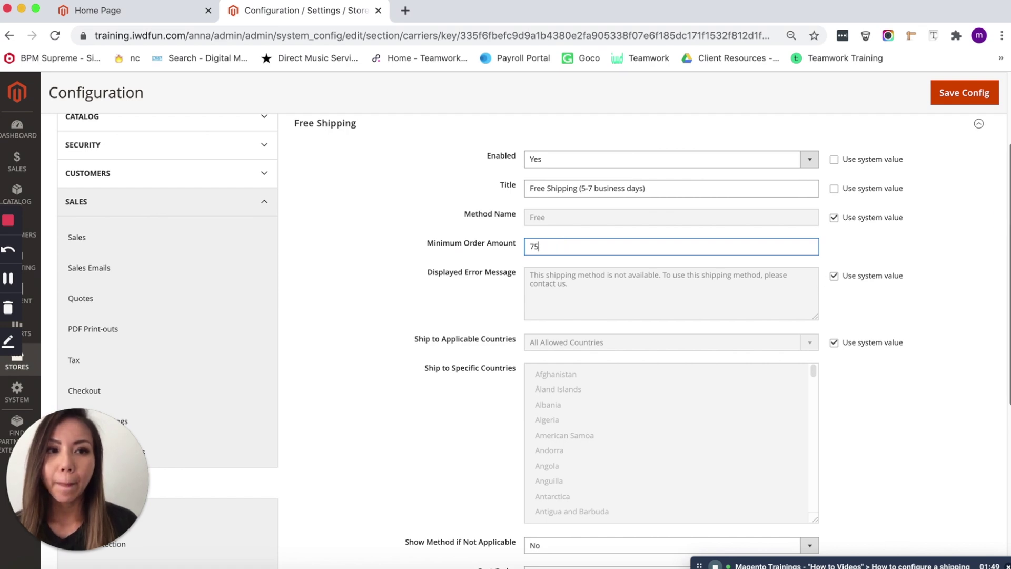
pyautogui.moveTo(1006, 220); pyautogui.dragTo(1005, 271)
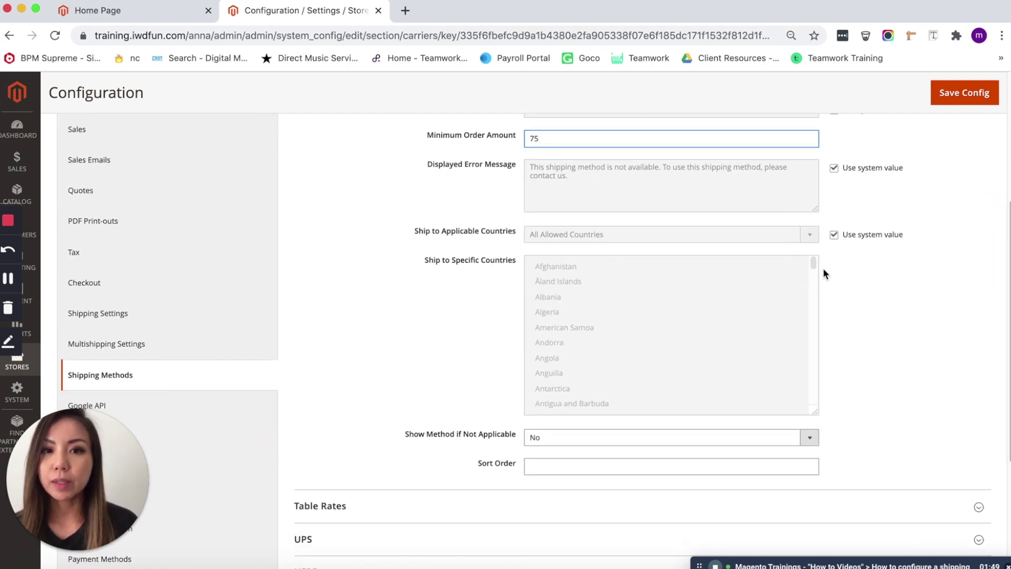
pyautogui.click(835, 235)
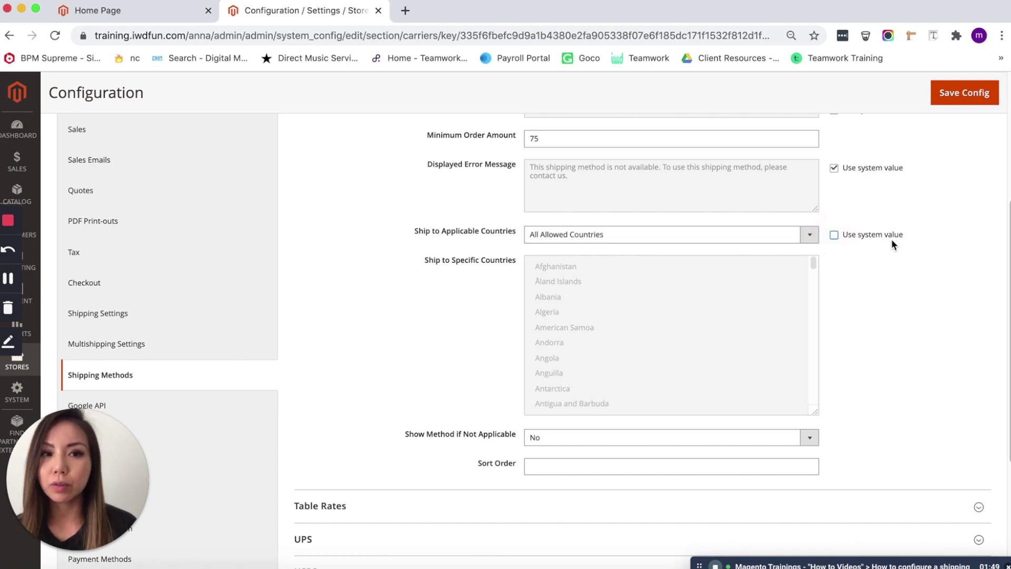
# Step: Restrict Free Shipping to Specific Countries with only United States selected
pyautogui.click(809, 234)
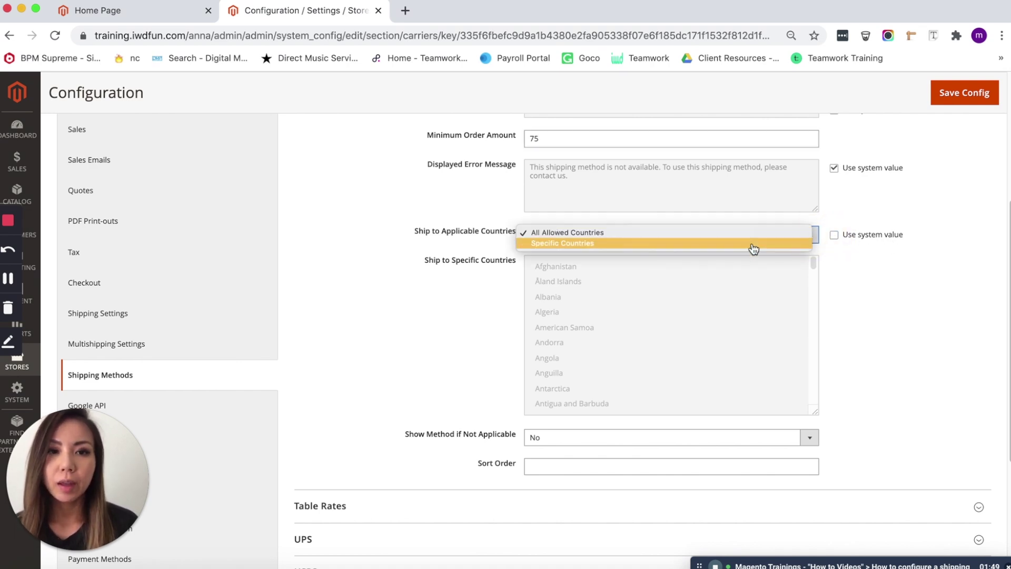
pyautogui.click(754, 249)
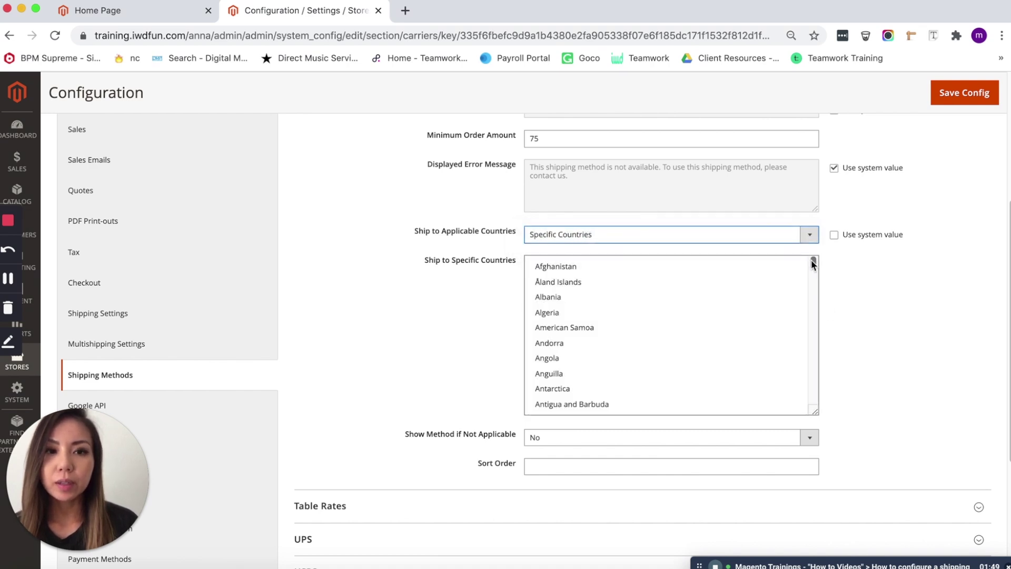
pyautogui.moveTo(814, 262); pyautogui.dragTo(817, 394)
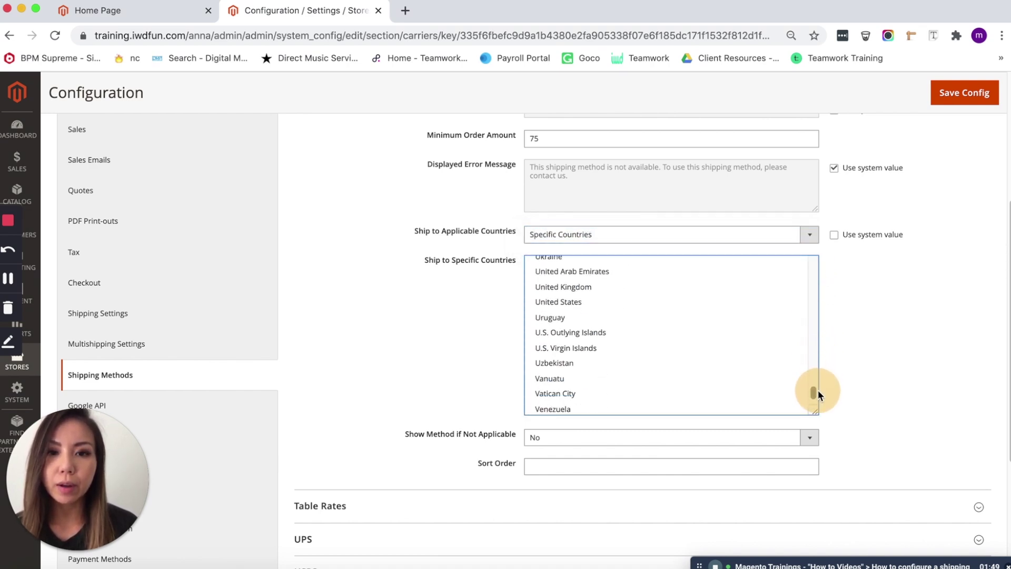
pyautogui.click(560, 304)
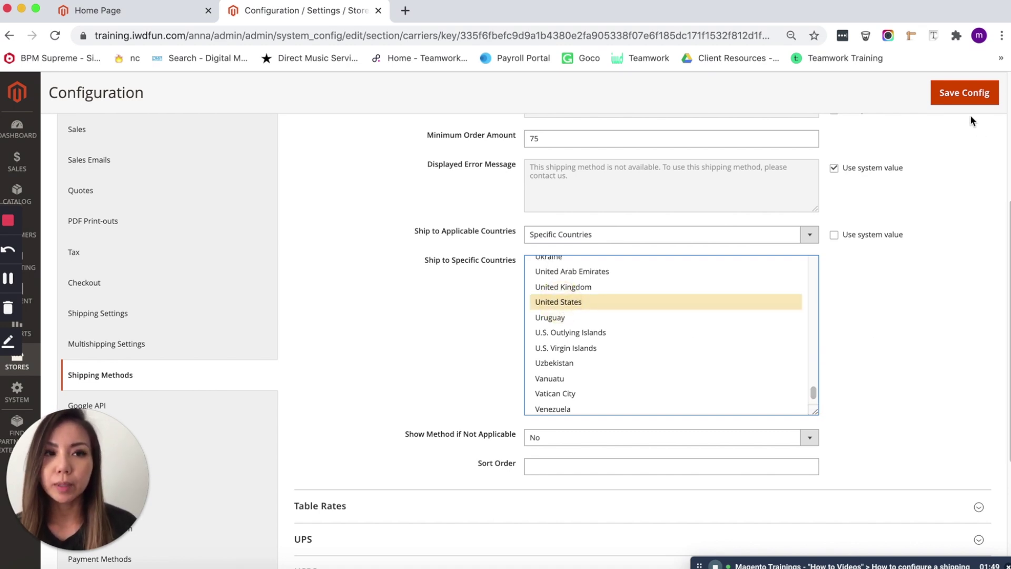
pyautogui.click(963, 103)
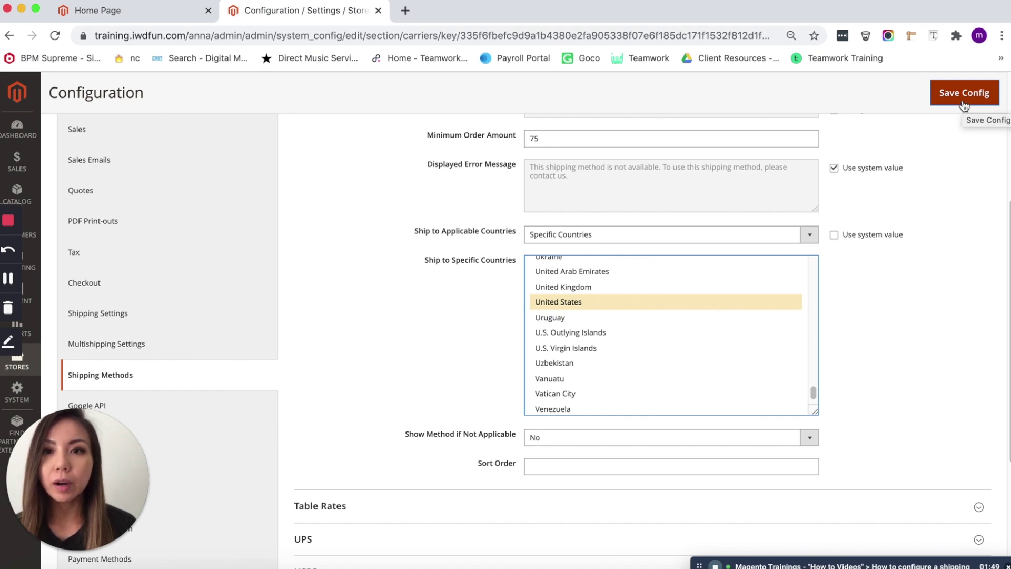
# Step: Save the configuration and switch to the Luma storefront home page
pyautogui.click(963, 102)
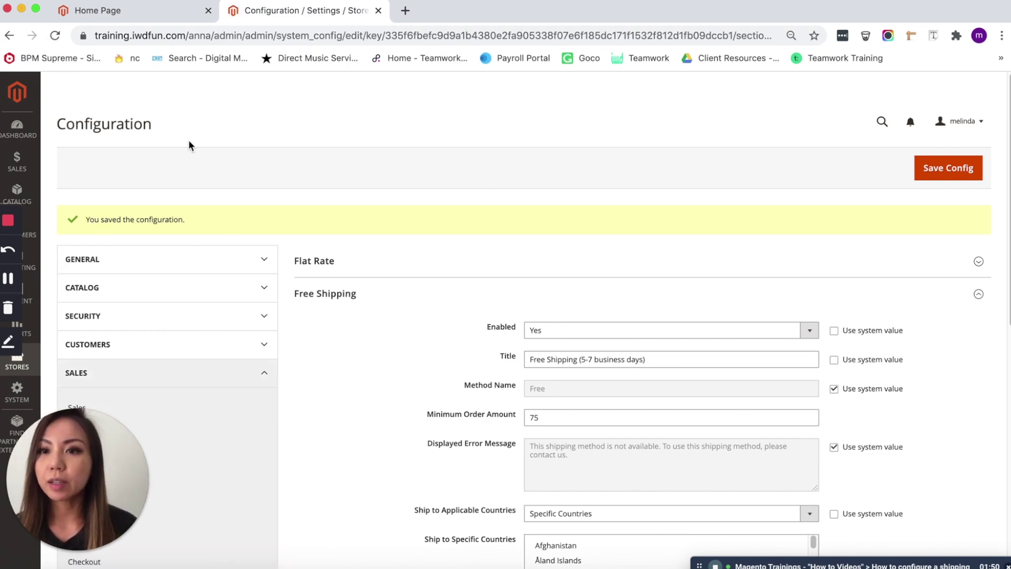
pyautogui.click(153, 16)
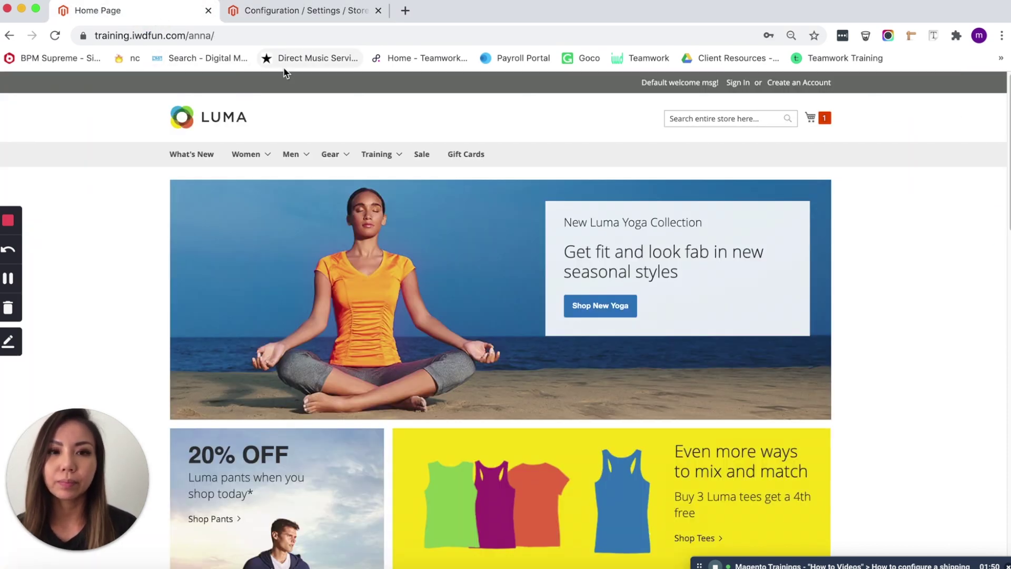
# Step: Proceed to checkout from the minicart with the $77 jacket
pyautogui.click(823, 124)
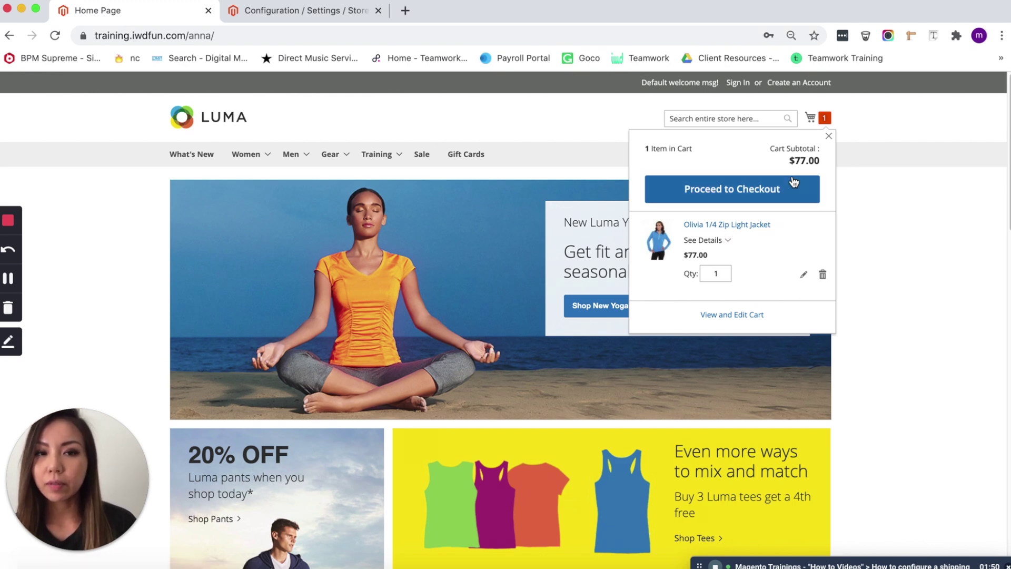
pyautogui.click(741, 196)
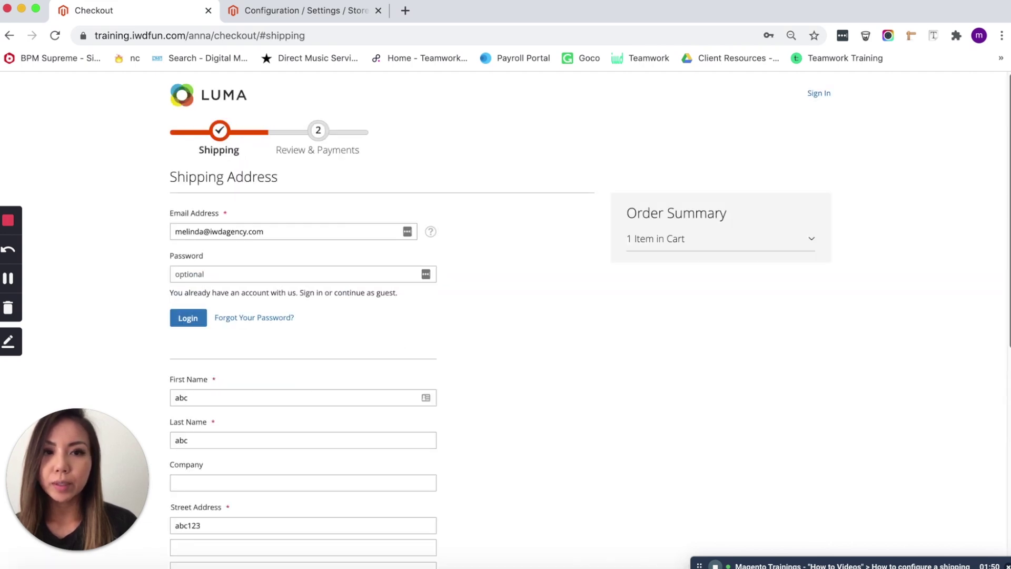
# Step: Scroll to the shipping address Country field and inspect the country list
pyautogui.scroll(-2, 276, 184)
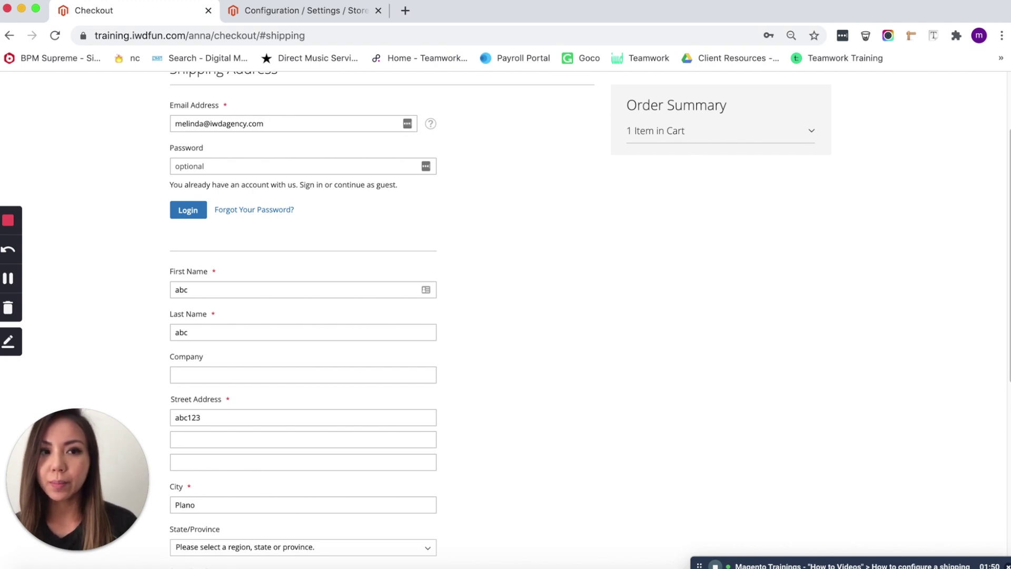
pyautogui.moveTo(1008, 184)
pyautogui.mouseDown()
pyautogui.moveTo(1007, 348)
pyautogui.moveTo(1007, 300)
pyautogui.mouseUp()
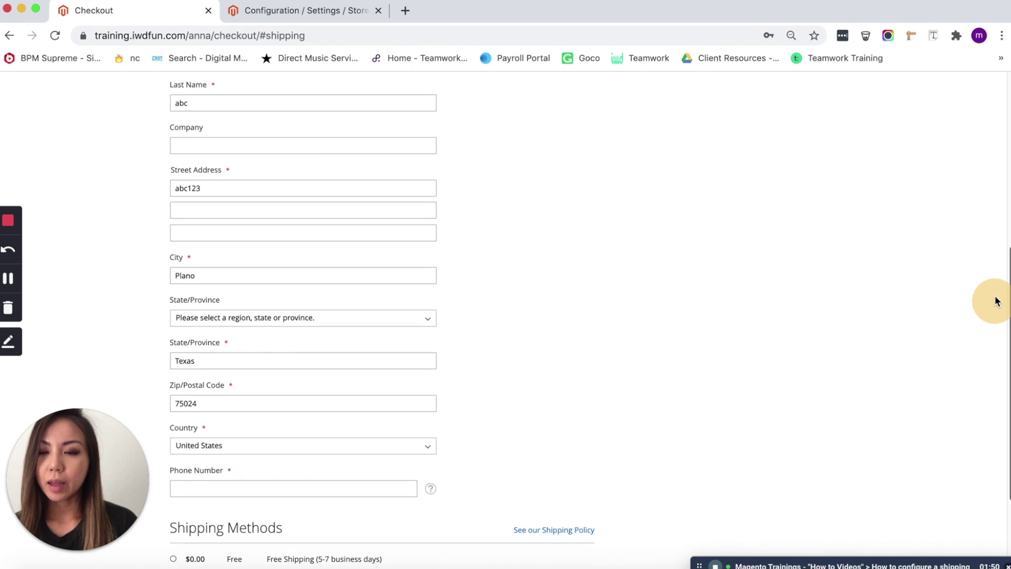
pyautogui.click(238, 406)
pyautogui.click(278, 454)
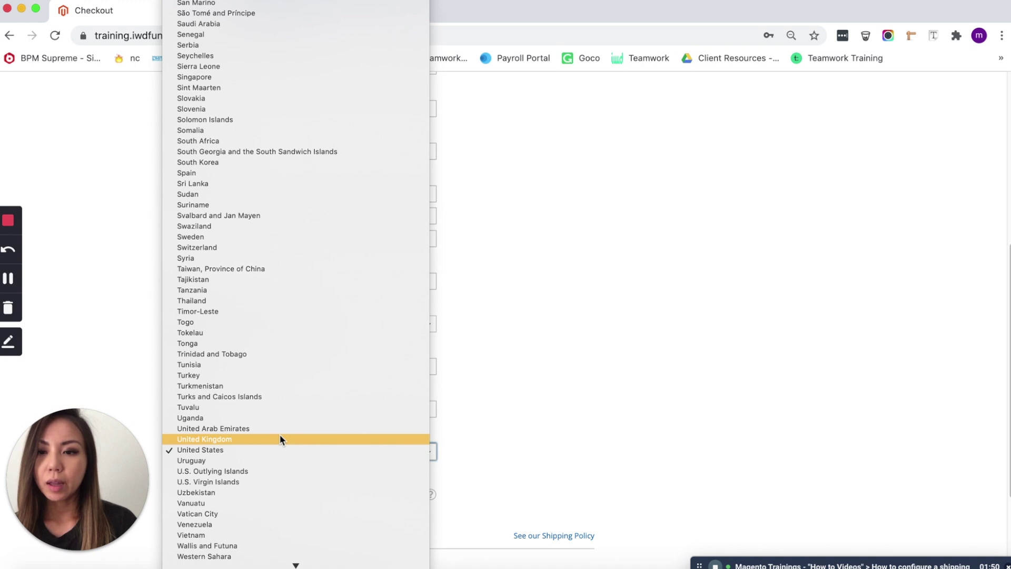
pyautogui.press('Escape')
# Step: Set the country to United States and select Free Shipping (5-7 business days) at $0.00
pyautogui.scroll(-3, 421, 326)
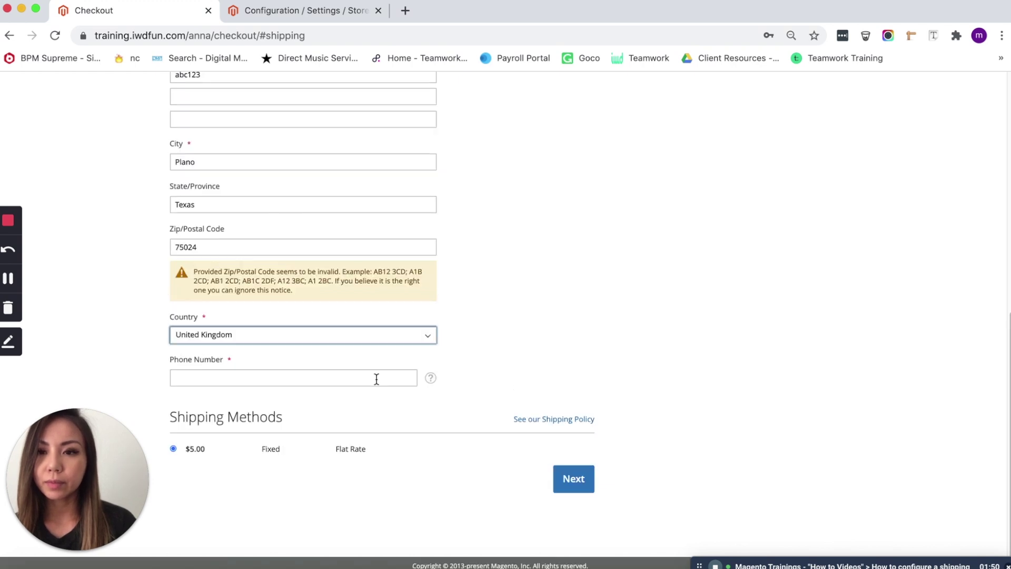
pyautogui.click(392, 335)
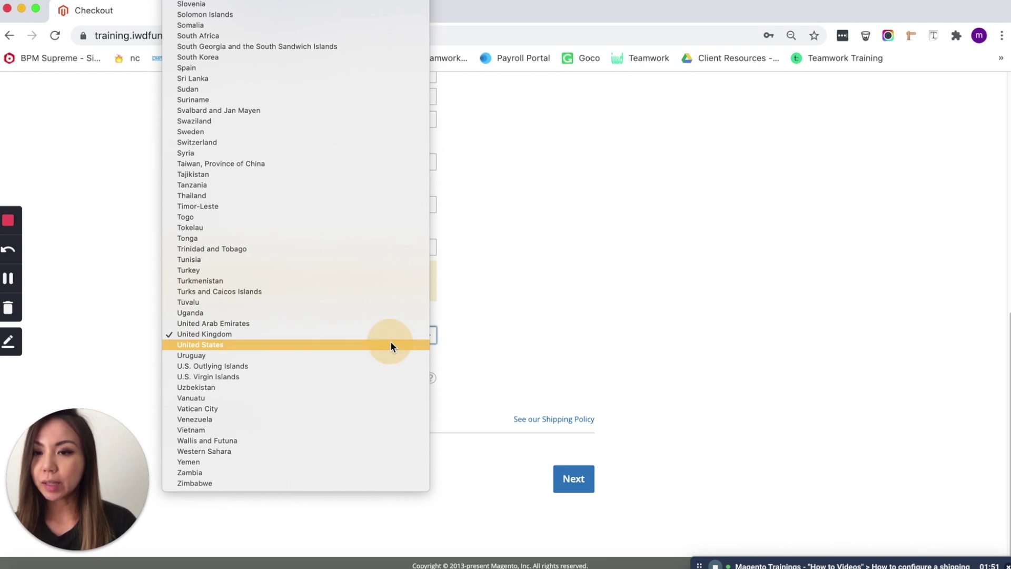
pyautogui.click(391, 340)
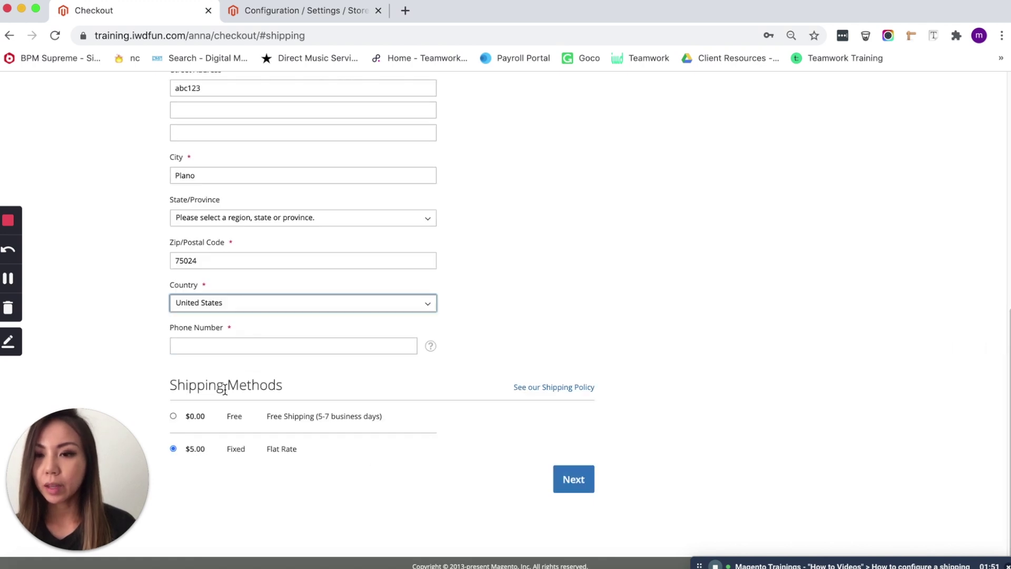
pyautogui.click(173, 417)
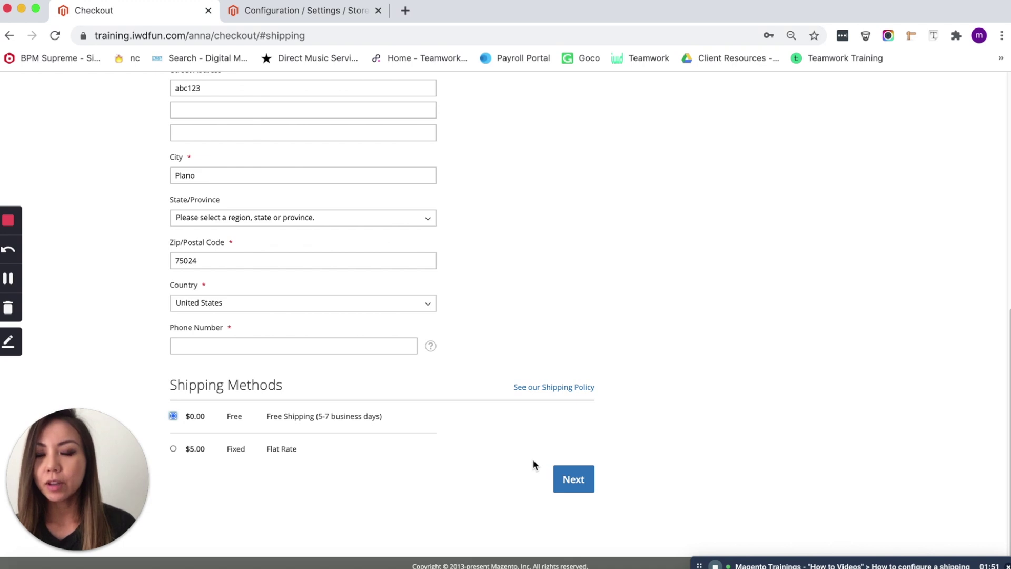